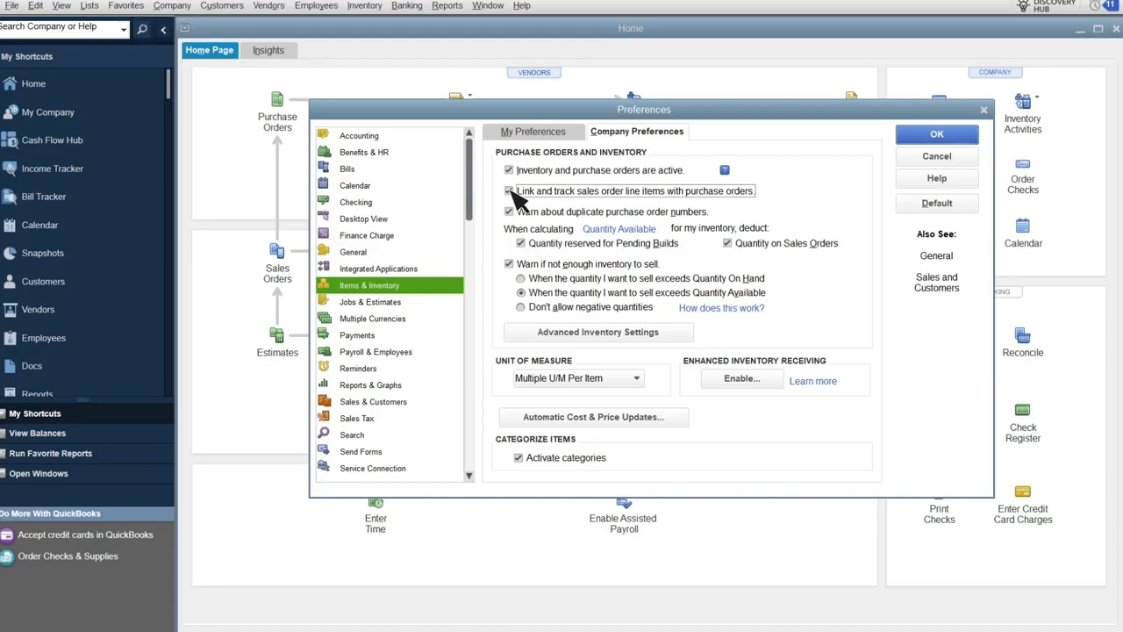
Apply the preference to link and track sales order line items with purchase orders, accepting the close-windows warning, and reopen the Home page.
click(963, 139)
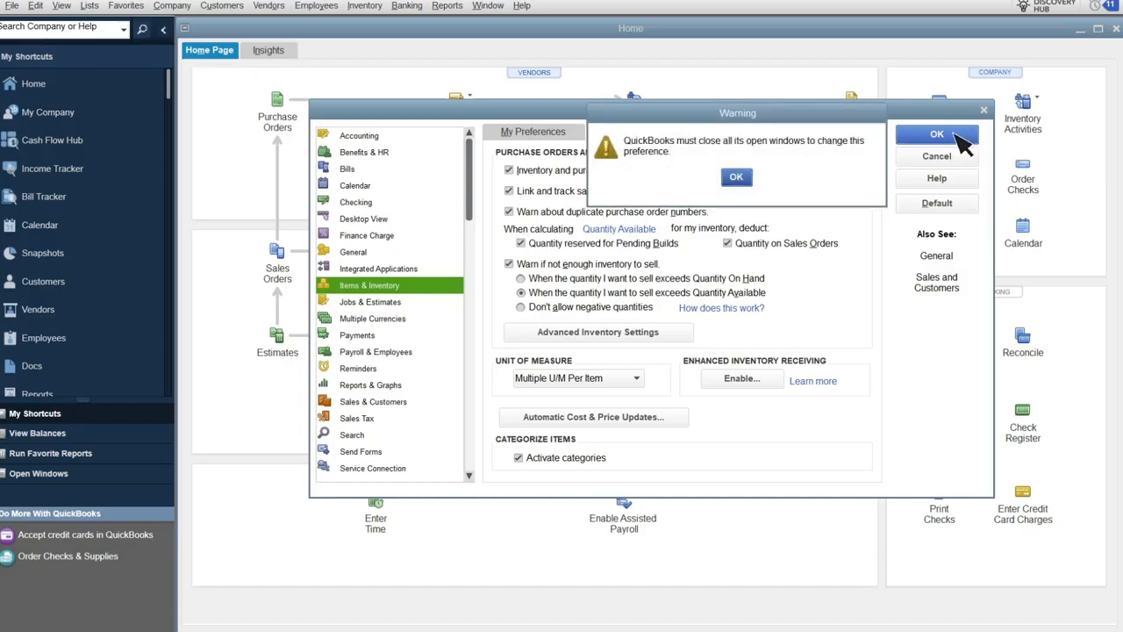
click(740, 180)
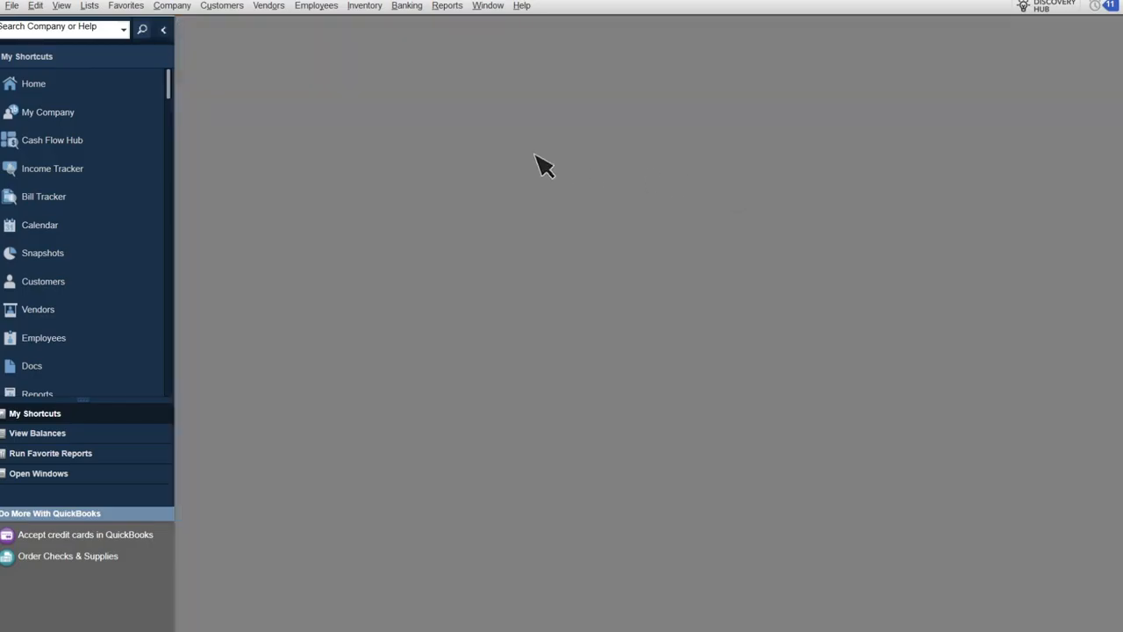
click(103, 93)
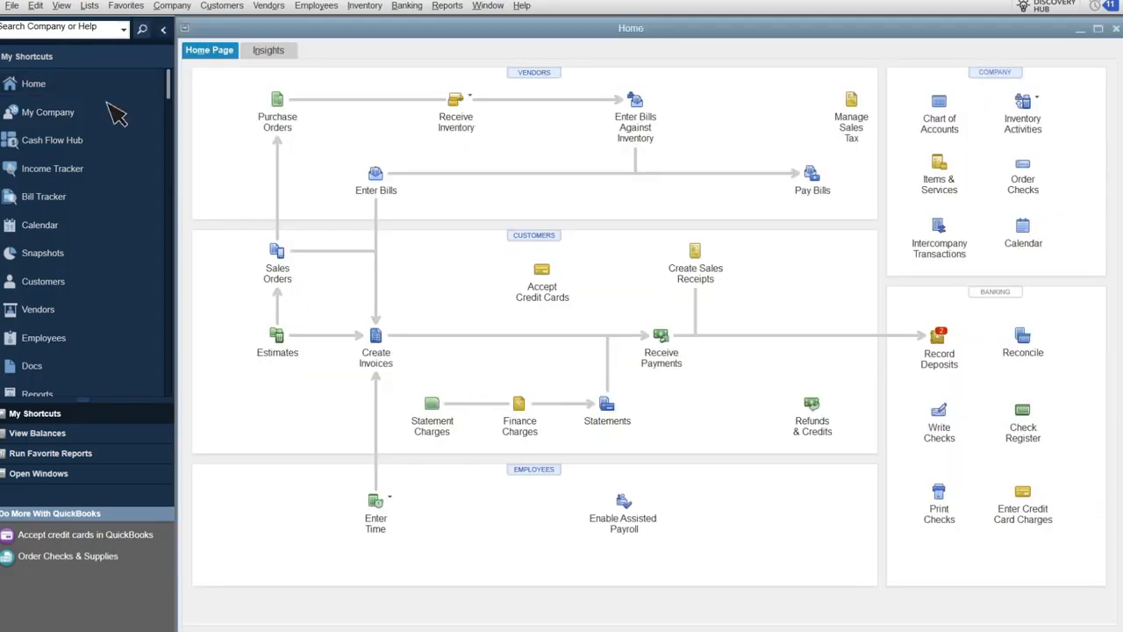
Start a new sales order for the customer job Abercrombie, Kristy:Family Room.
click(278, 255)
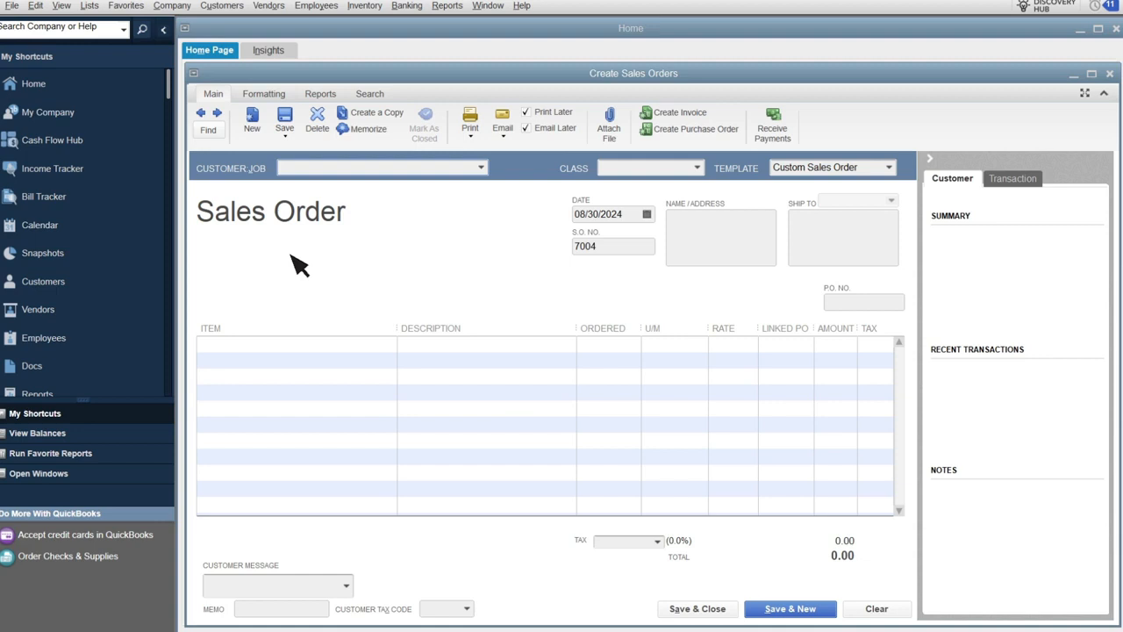
click(479, 168)
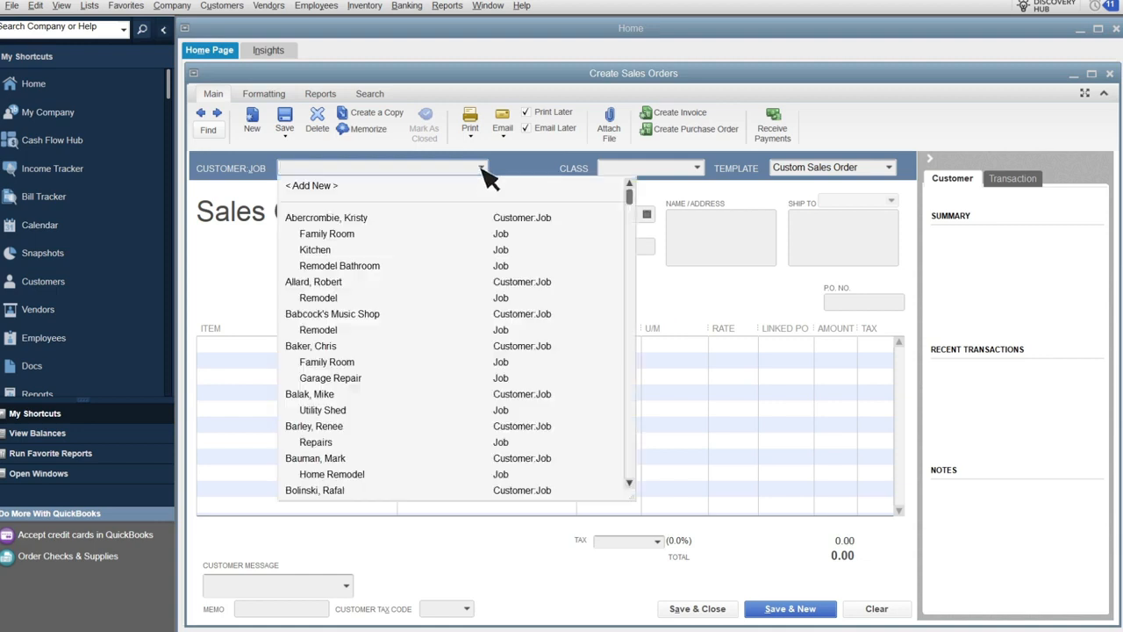
click(439, 233)
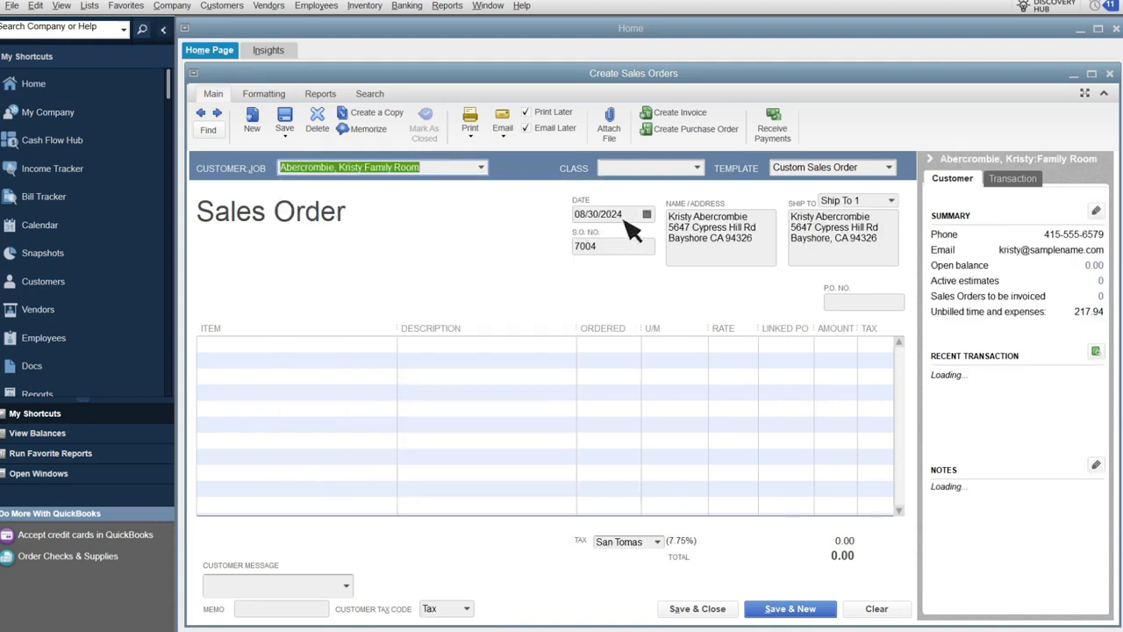
Add a Wood Door:Interior line with an ordered quantity of 2.
click(392, 349)
click(376, 579)
click(593, 349)
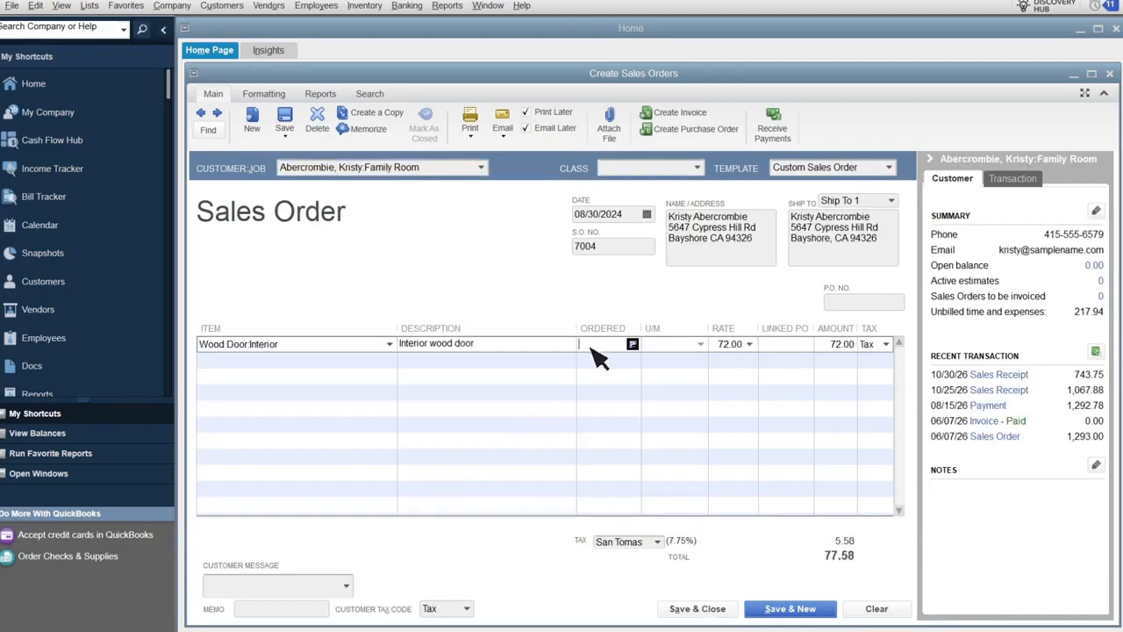
text(2)
Add a Hardware:Brass hinges line with an ordered quantity of 4.
click(390, 360)
click(312, 507)
click(602, 359)
text(4 ea)
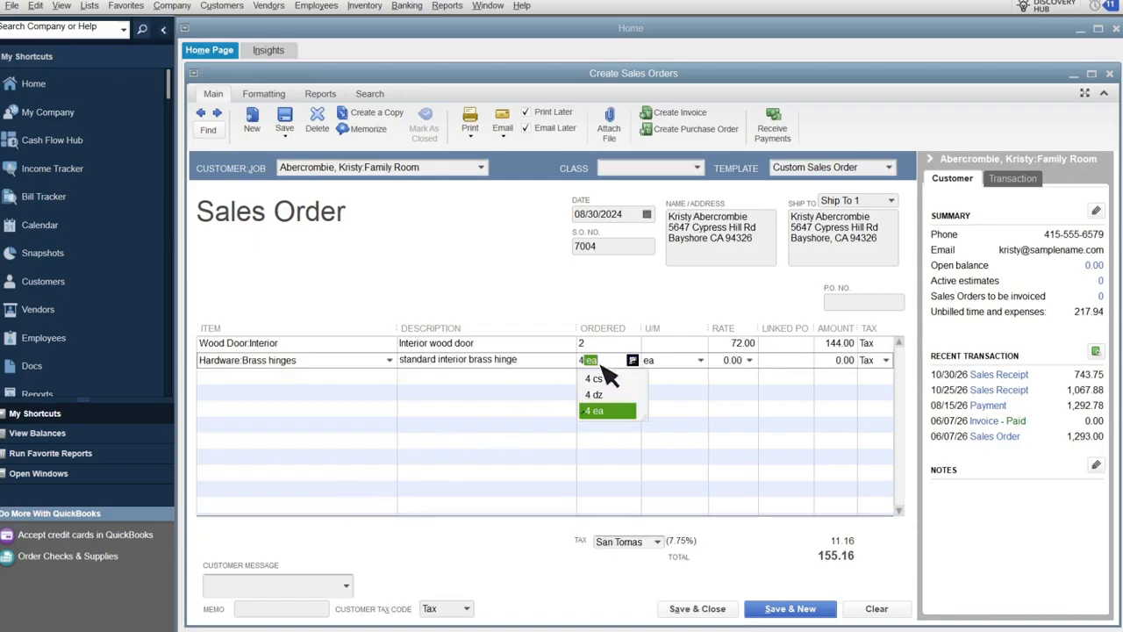
Add a Hardware:Doorknobs Std line with an ordered quantity of 4 and save the sales order.
click(389, 375)
click(329, 541)
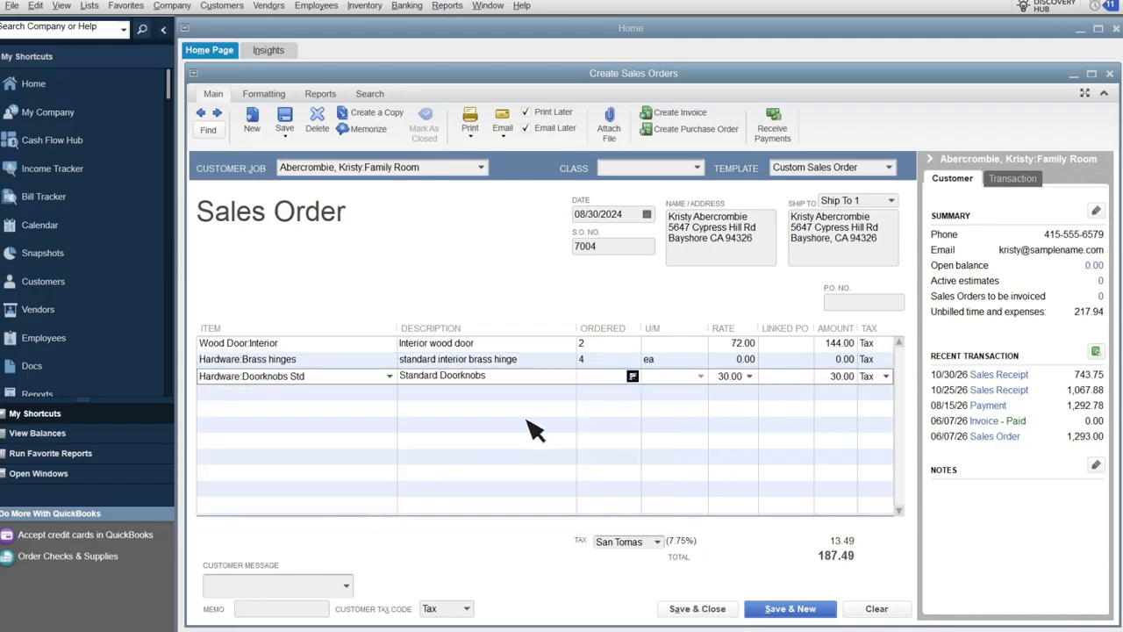
click(602, 377)
text(4)
click(297, 121)
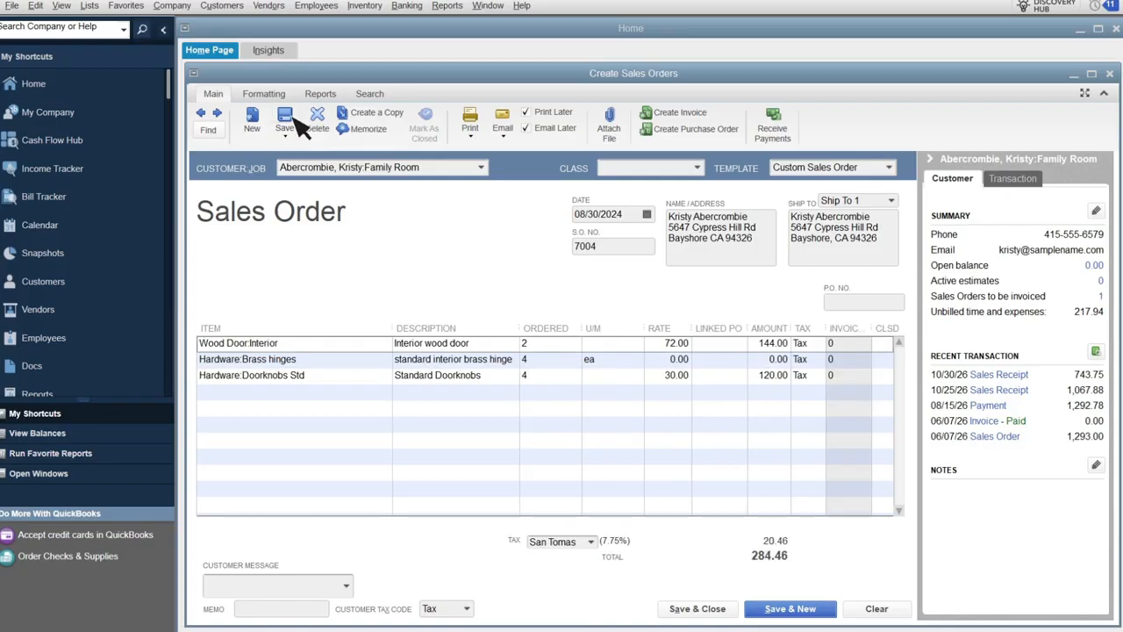
Create a purchase order from the sales order for the selected Wood Door:Interior item only, save it and close it.
click(736, 130)
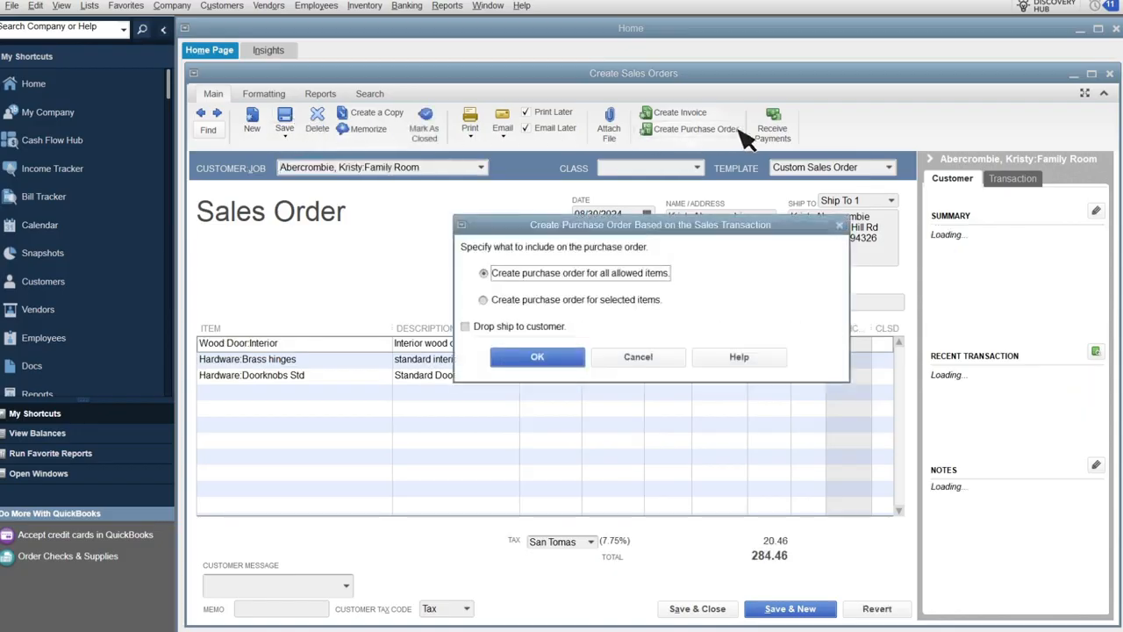
click(485, 300)
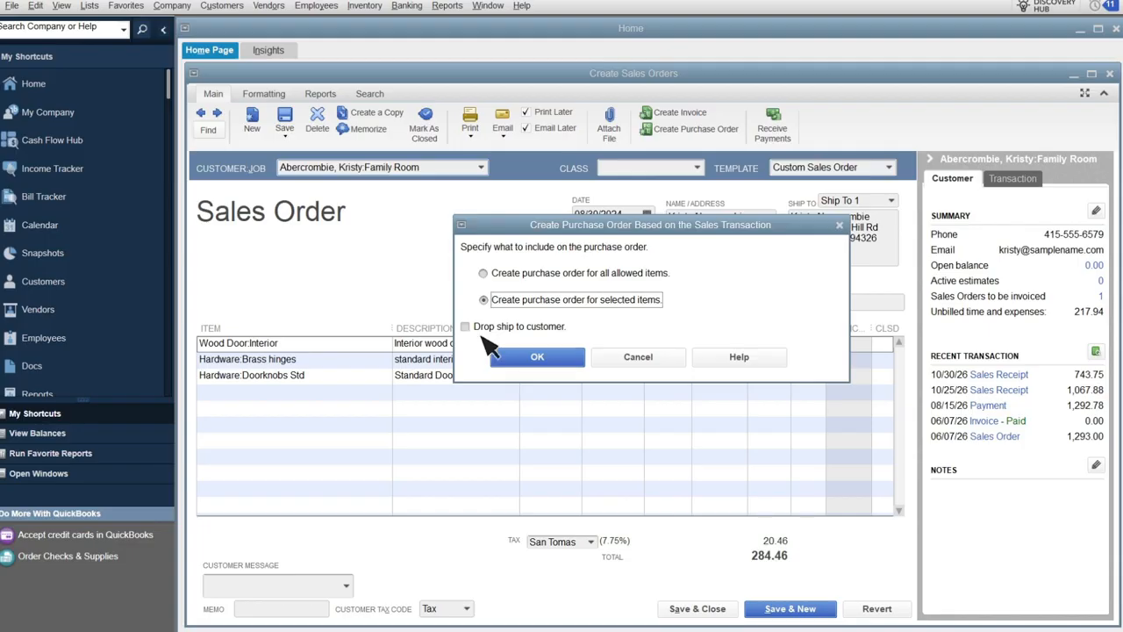
click(555, 360)
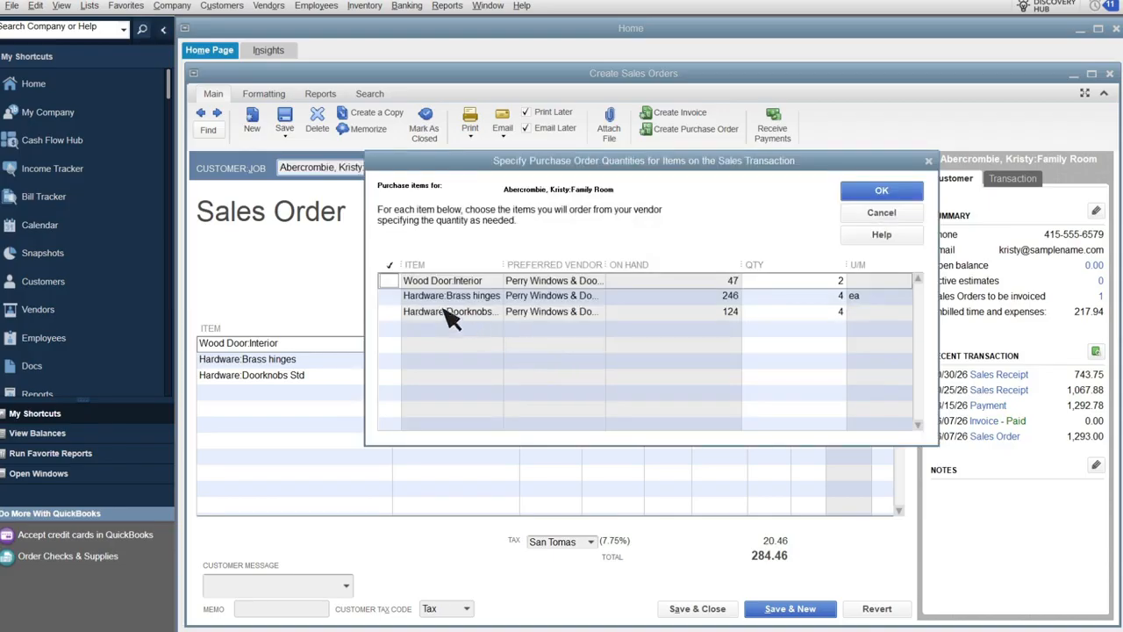
click(389, 281)
click(881, 192)
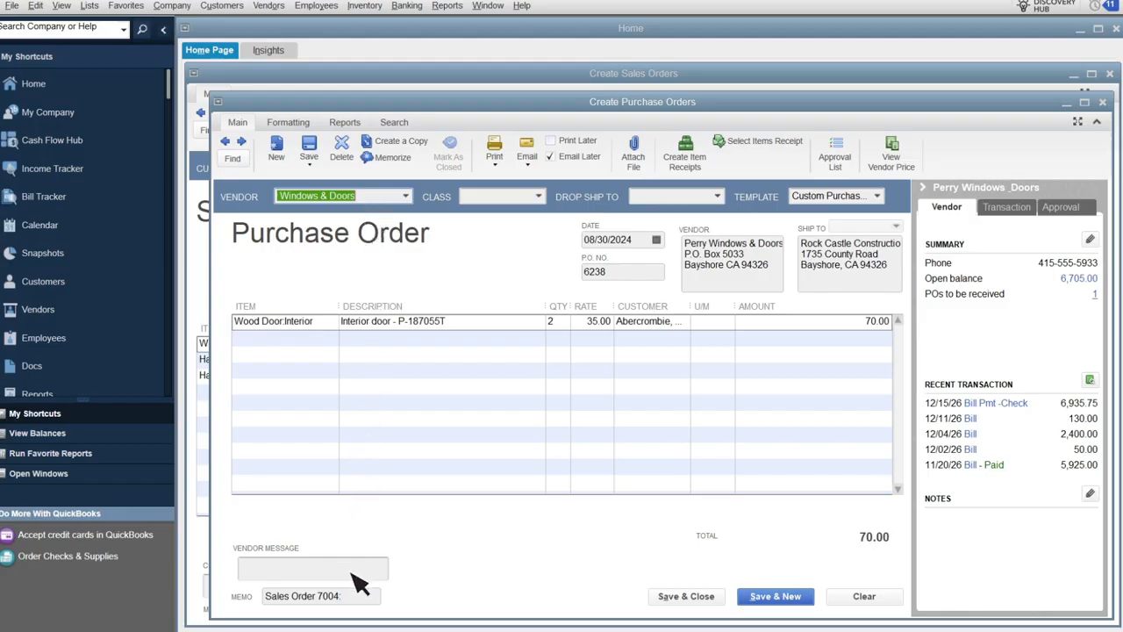
click(316, 149)
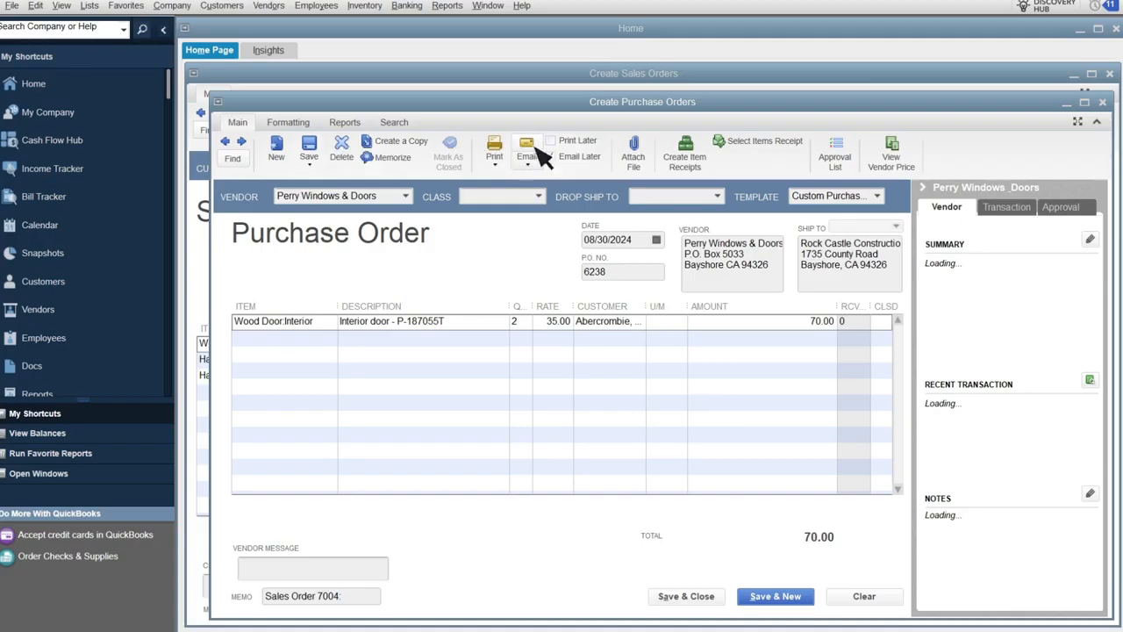
click(1102, 102)
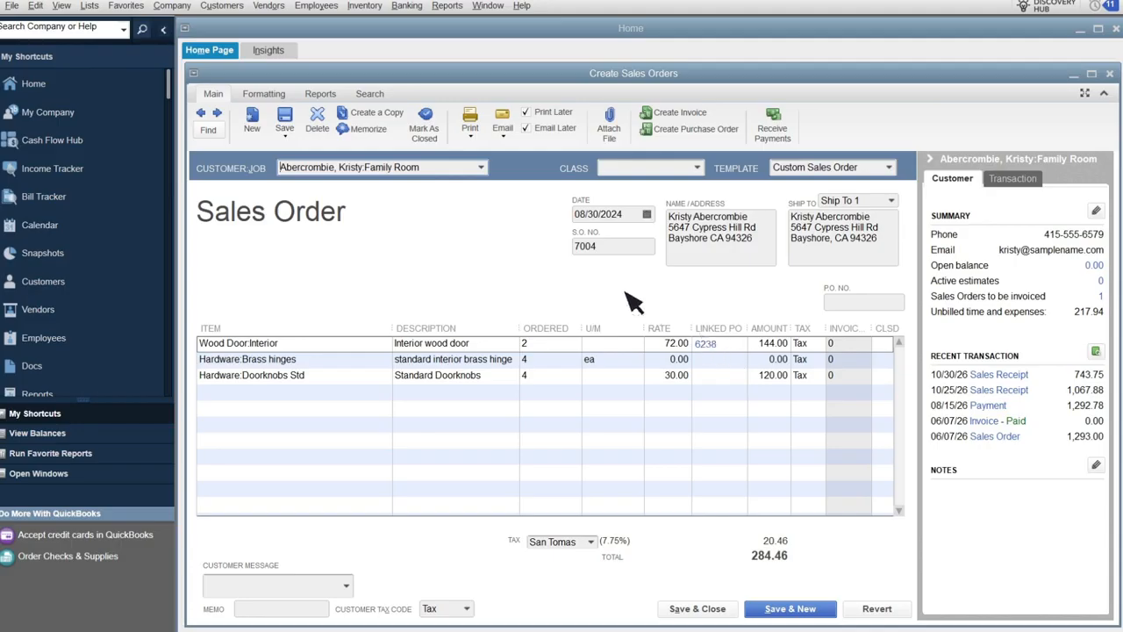
Create and save a purchase order from the sales order for only the selected Hardware:Brass hinges item.
click(267, 95)
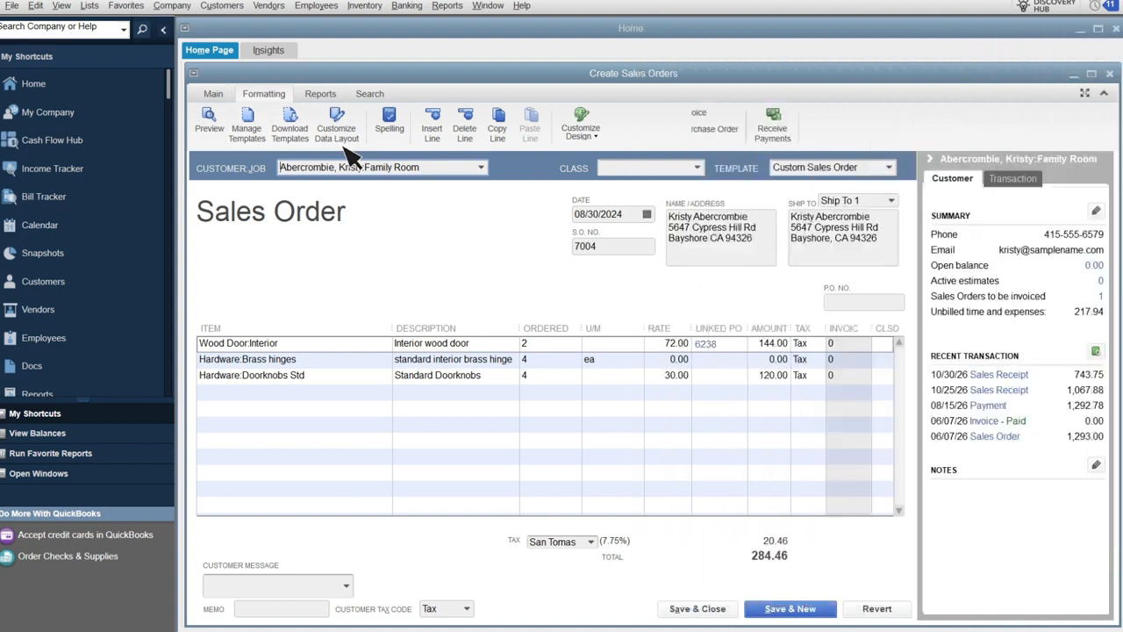
click(216, 94)
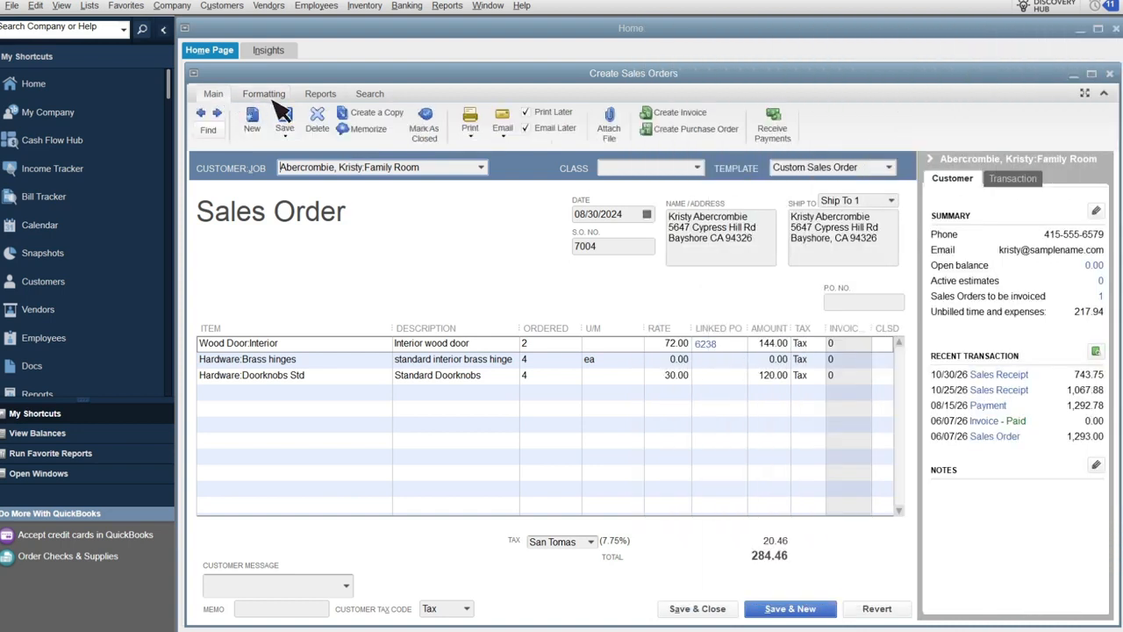
click(693, 129)
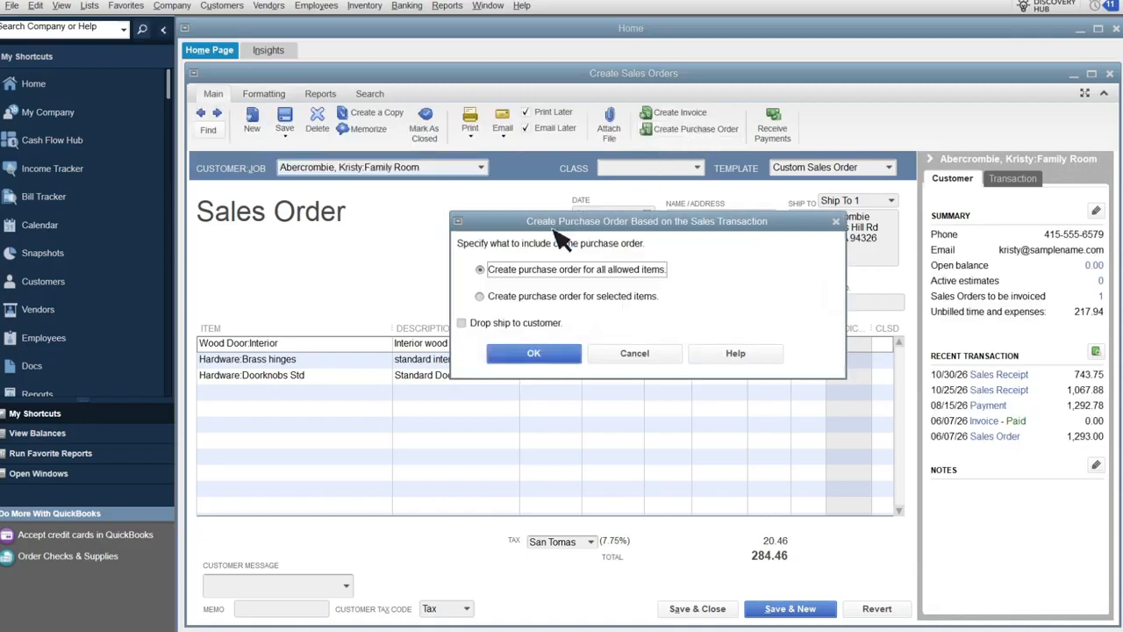
click(481, 297)
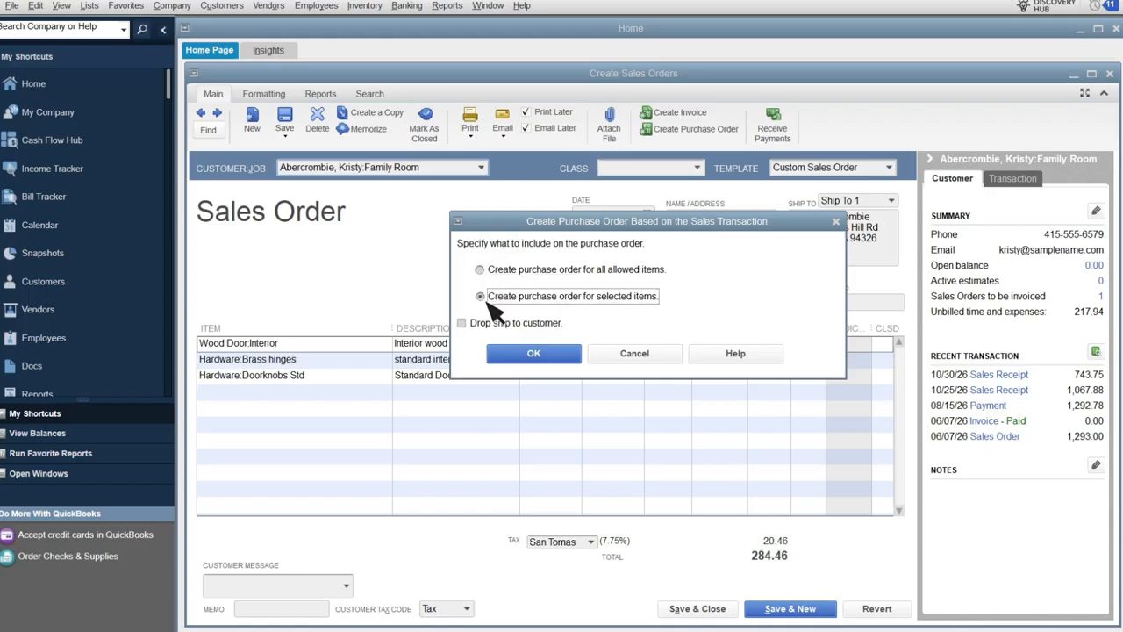
click(546, 353)
click(387, 291)
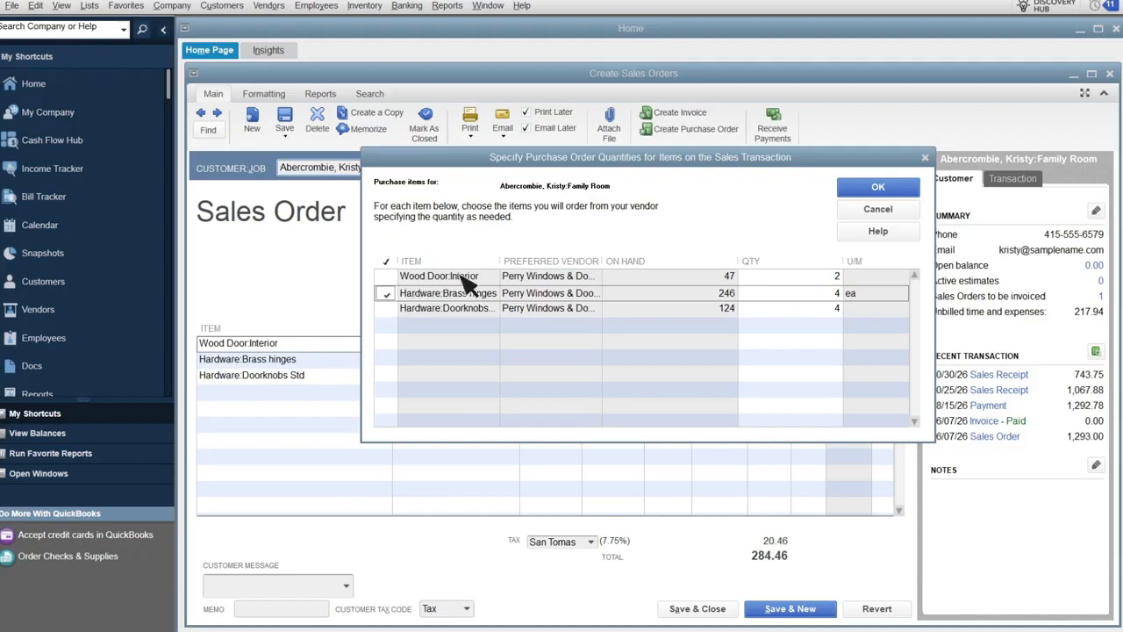
click(906, 192)
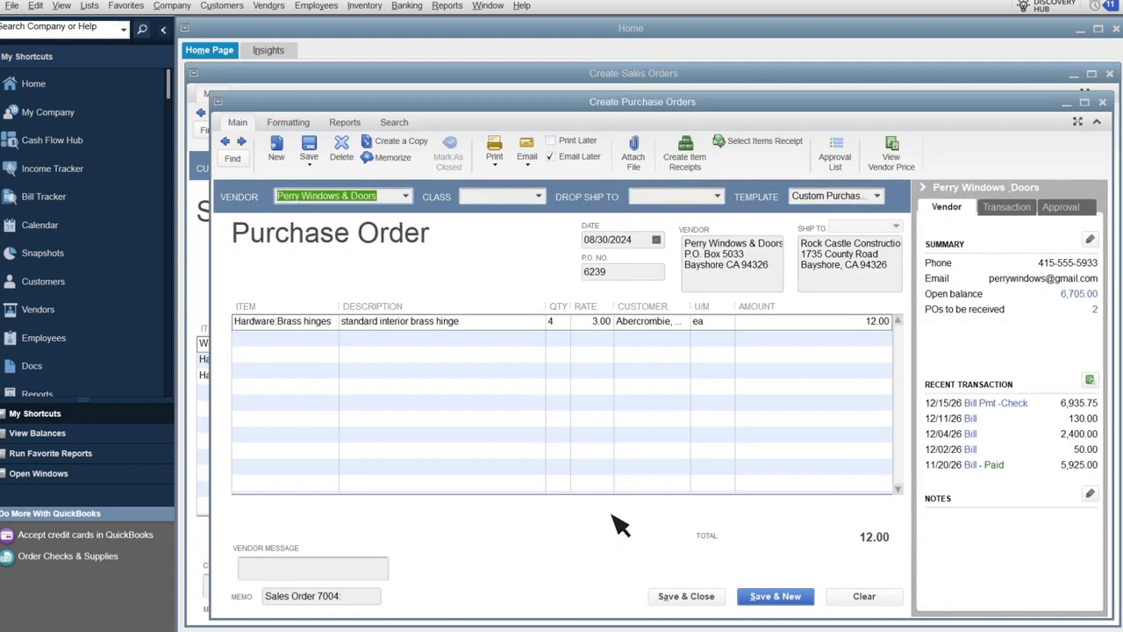
click(718, 596)
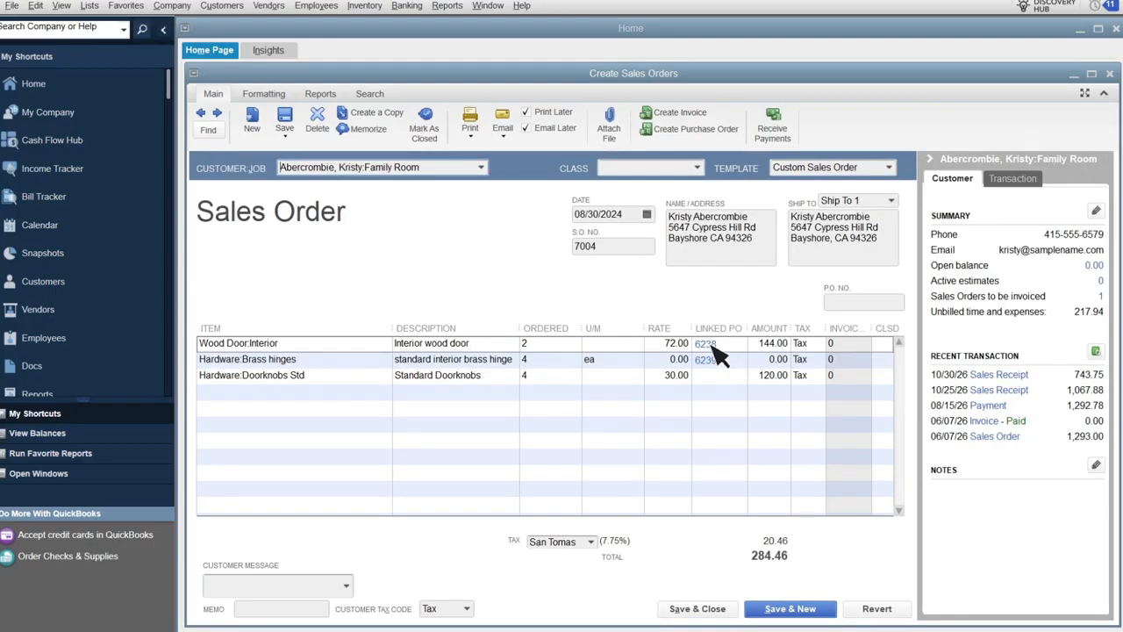
Open the brass hinges line's linked purchase order 6239 to review it, then close it and the sales order.
click(711, 352)
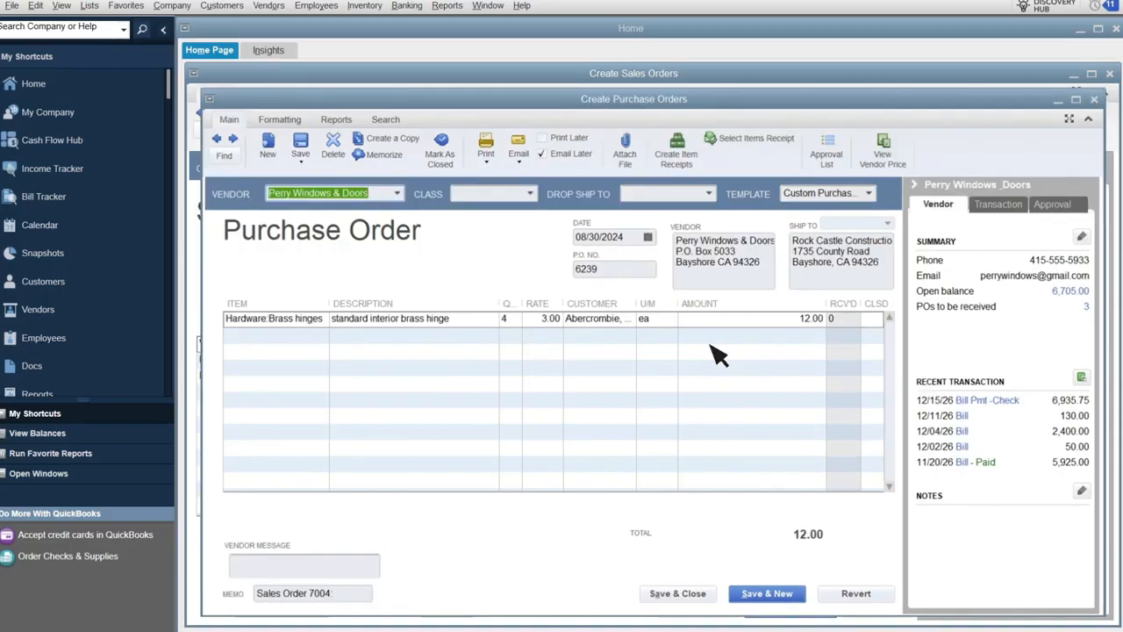
click(1108, 77)
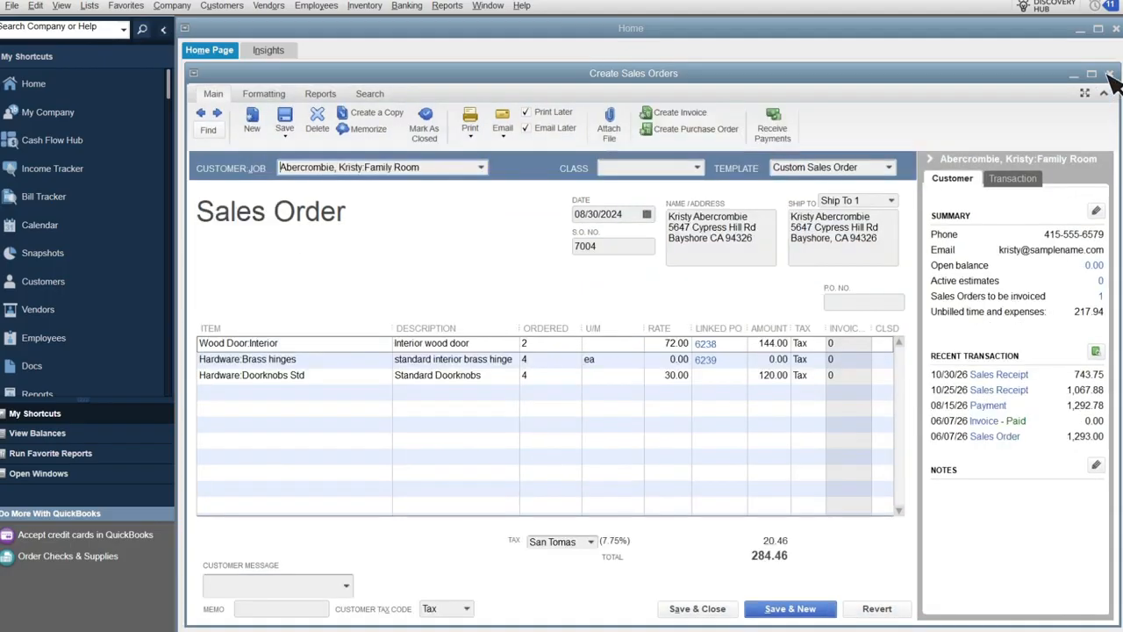
click(1108, 75)
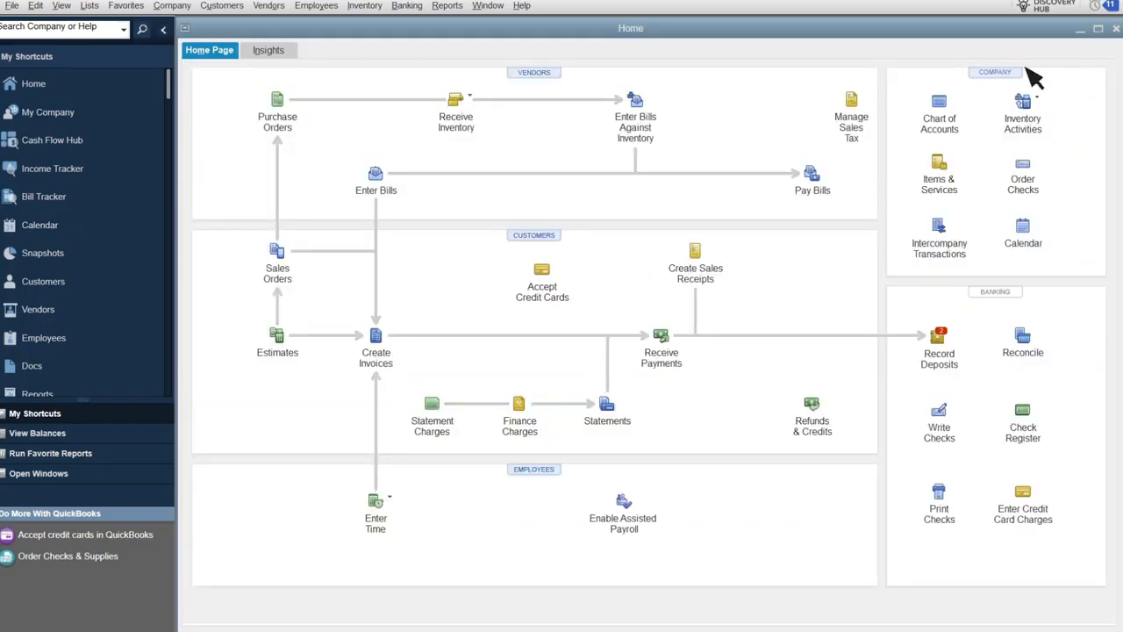
Open the Sales Orders Linked to Purchase Orders sales report.
click(448, 6)
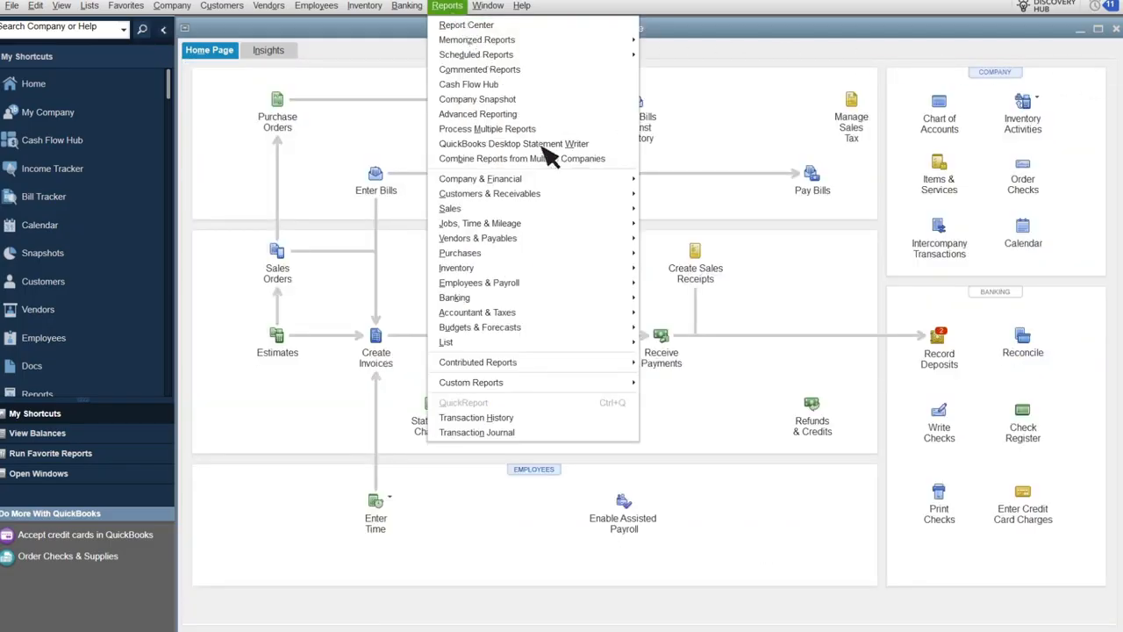
mouse_move(590, 217)
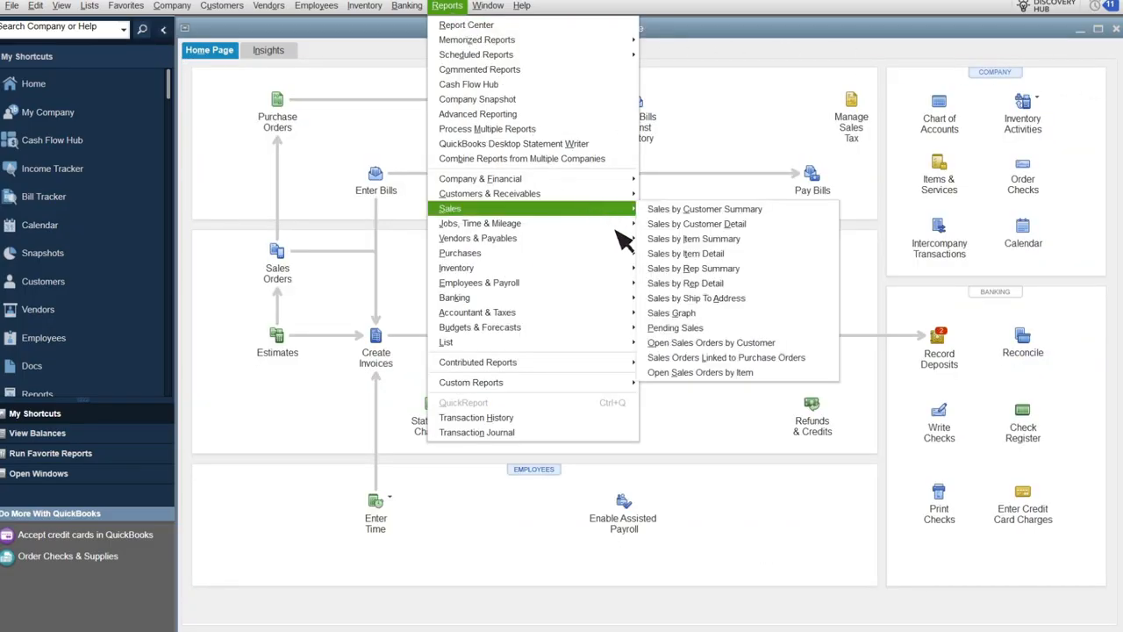
click(726, 357)
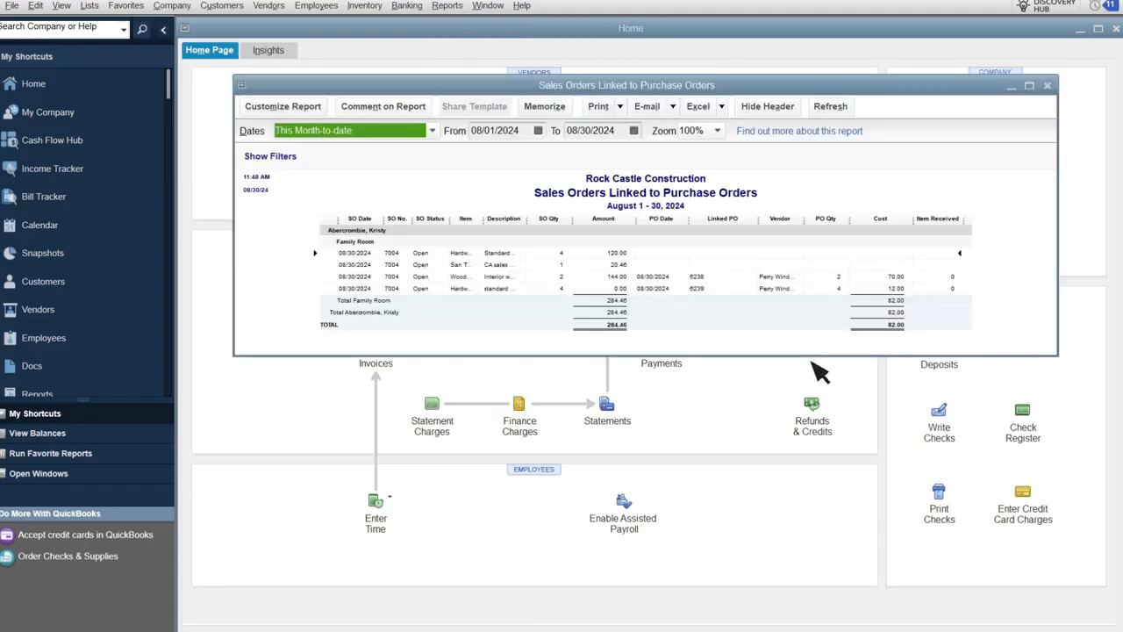